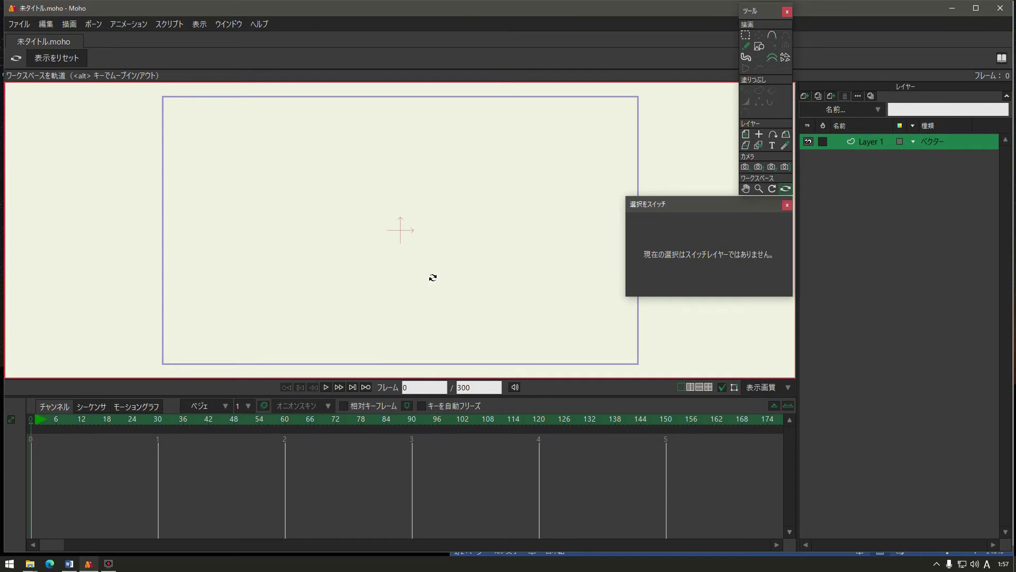
- Start a new image layer and browse to the kao folder on the desktop for its source file
left_click(746, 134)
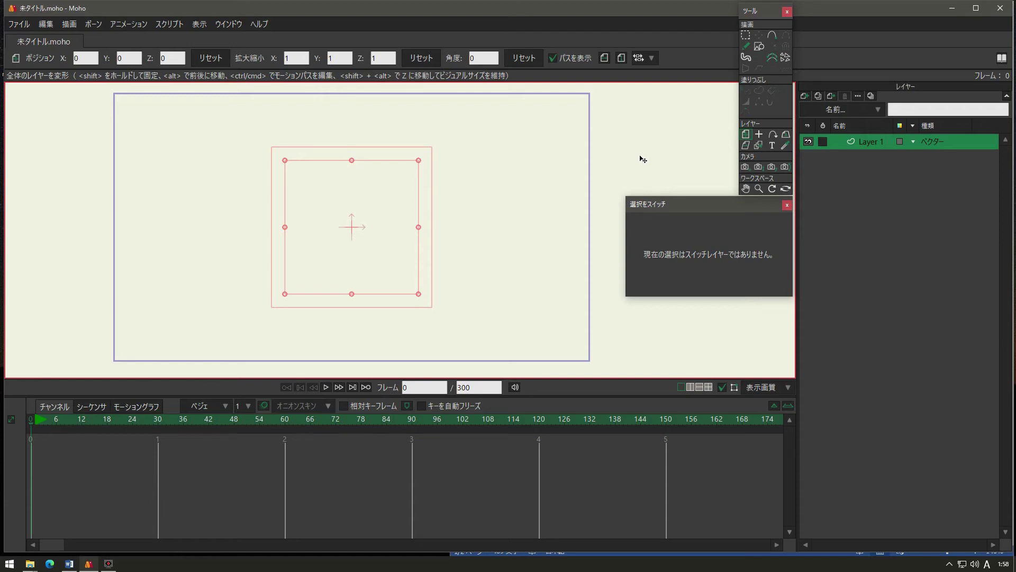
left_click(804, 96)
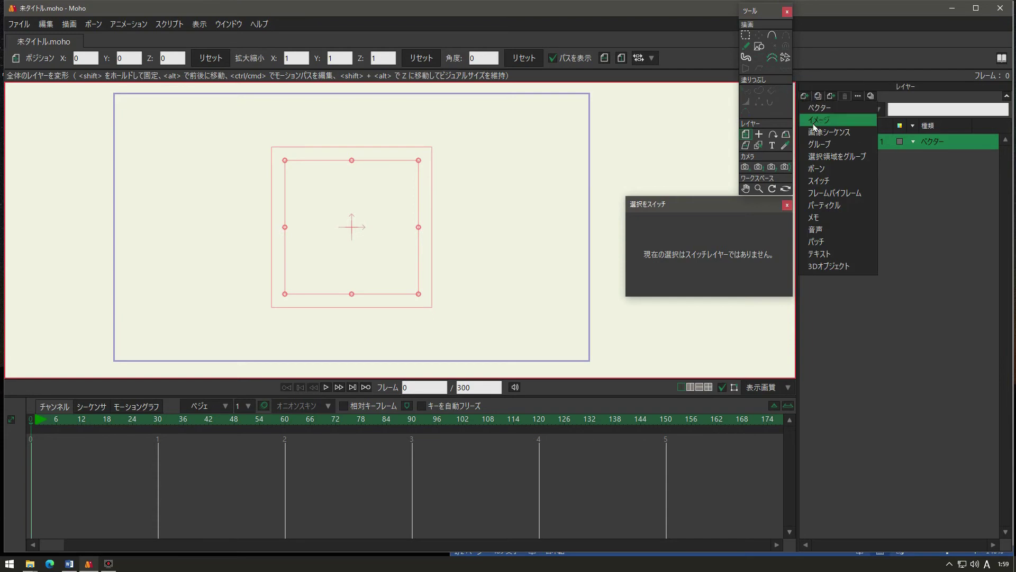
left_click(815, 120)
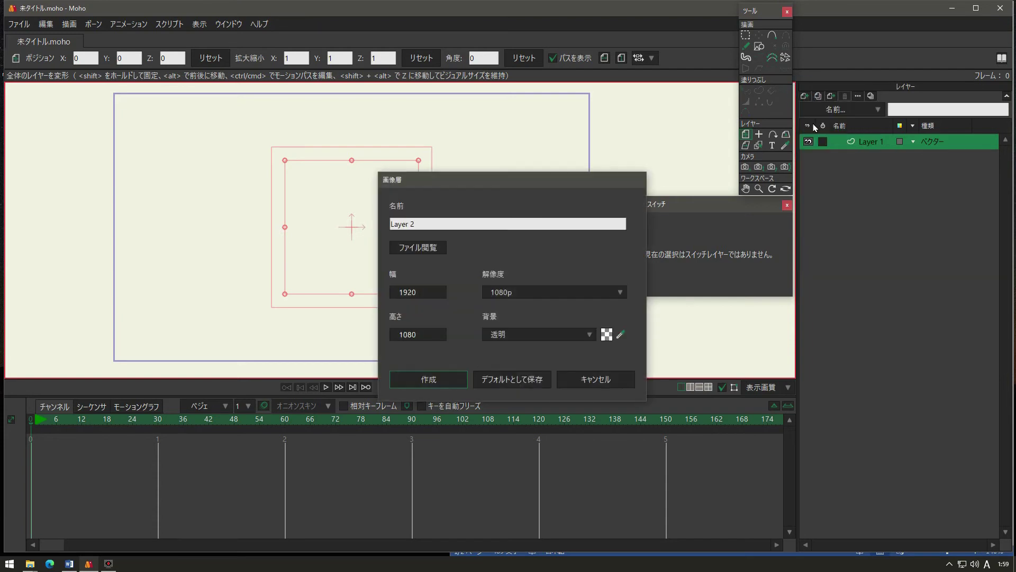
left_click(413, 248)
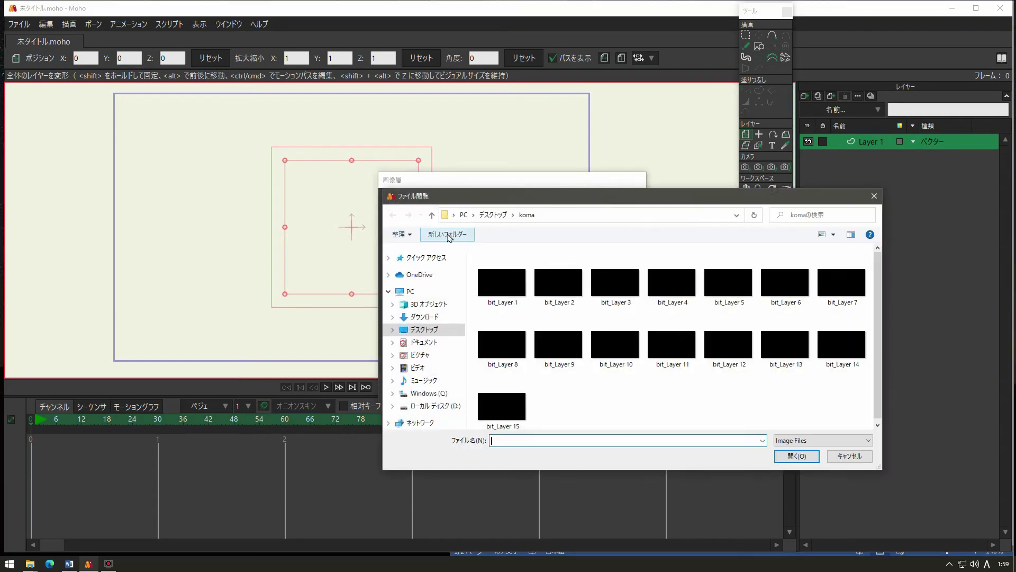
left_click(492, 215)
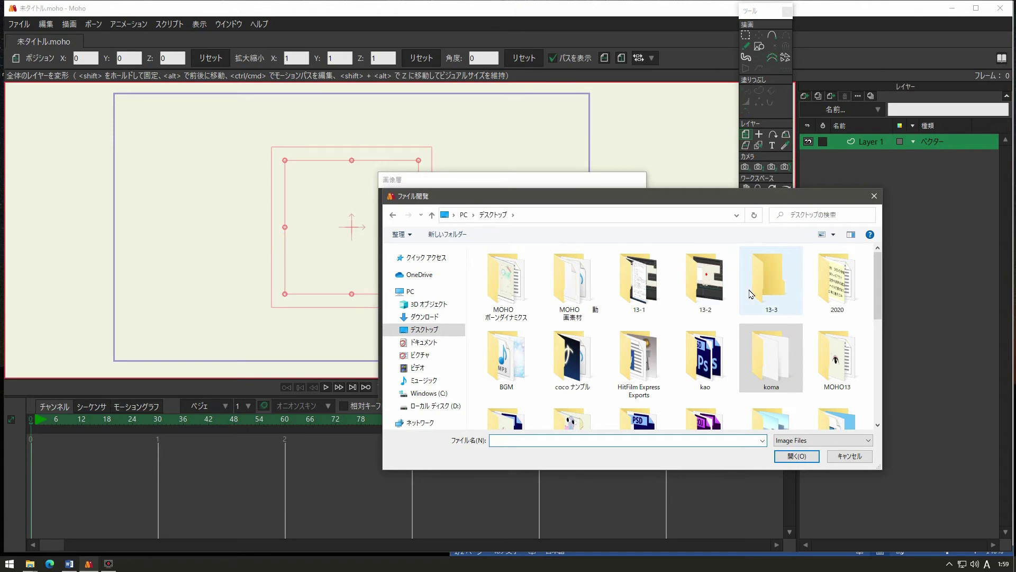
scroll(741, 317, "down", 1)
scroll(736, 311, "up", 1)
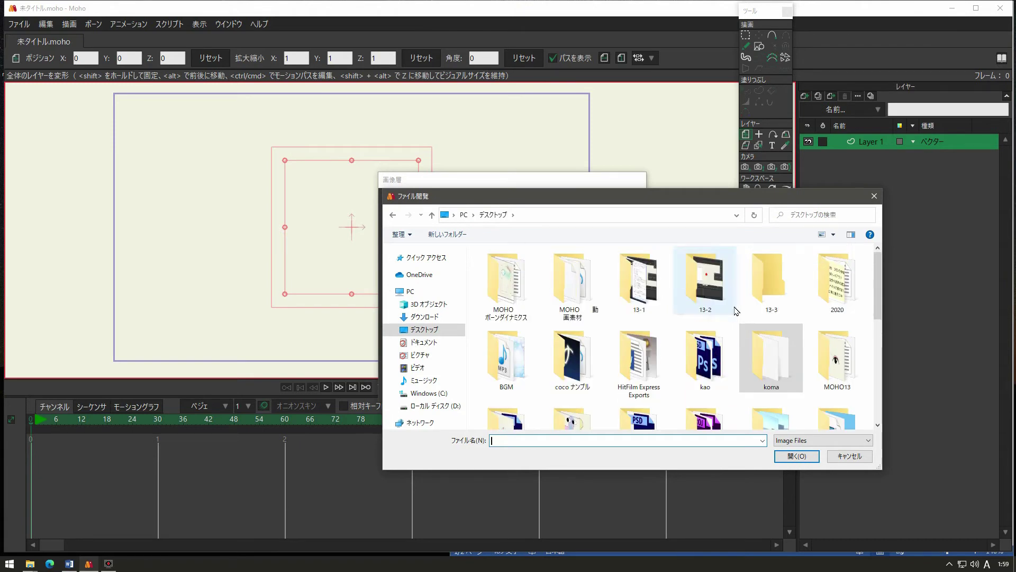
double_click(707, 357)
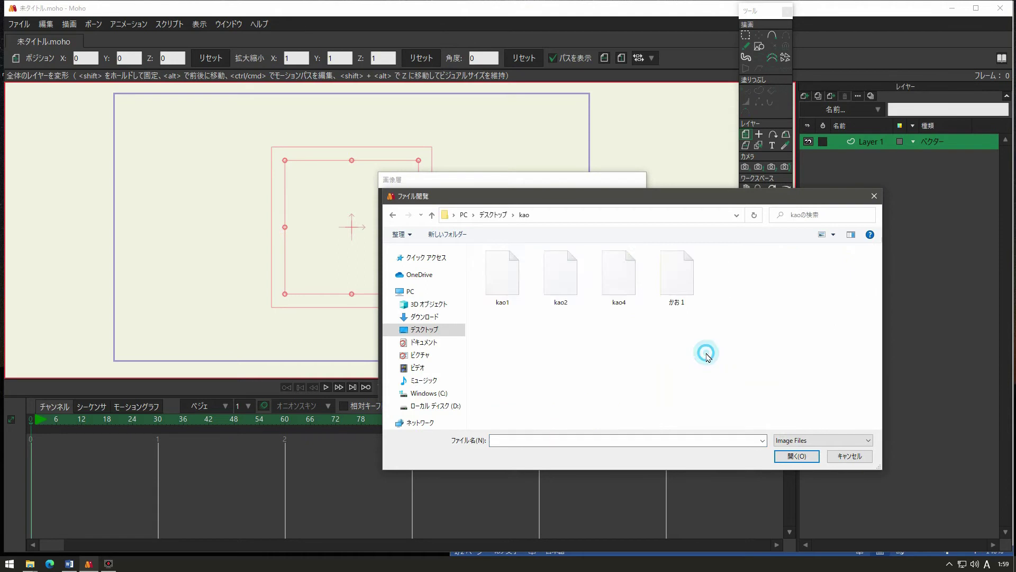
- Create the image layer from the kao1 PSD file, importing its layers individually (個別に)
left_click(510, 275)
left_click(796, 456)
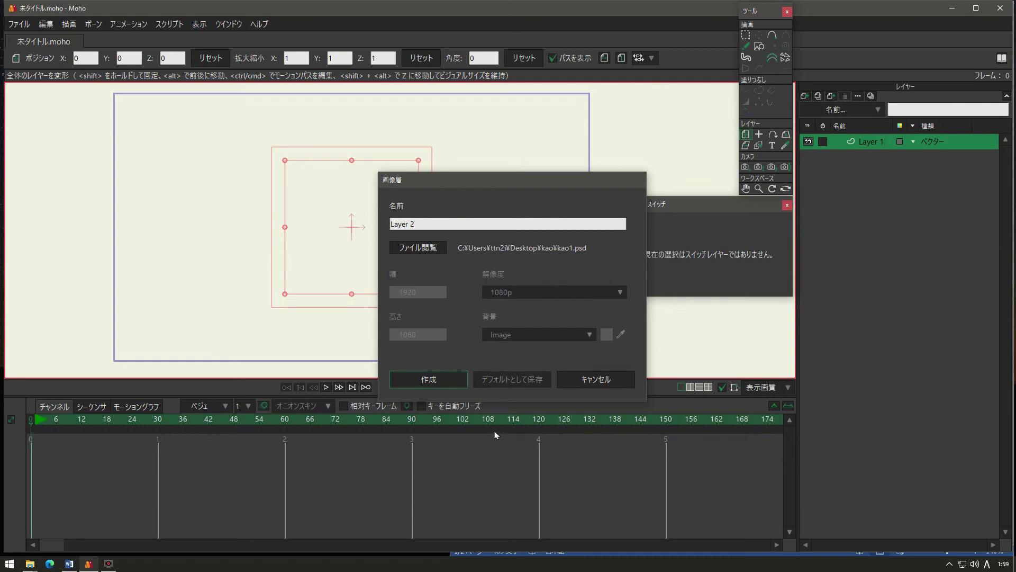
left_click(428, 380)
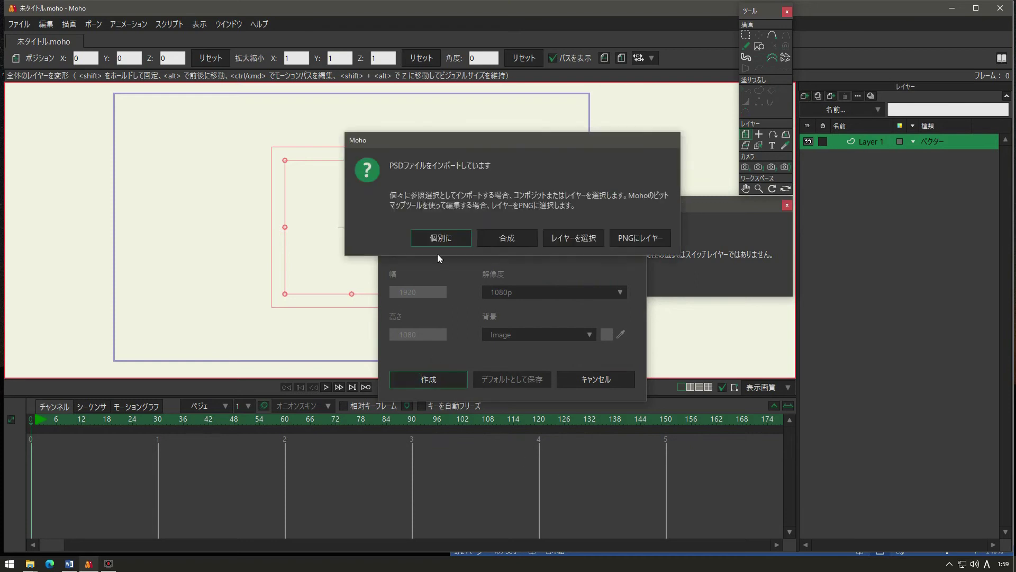
left_click(435, 239)
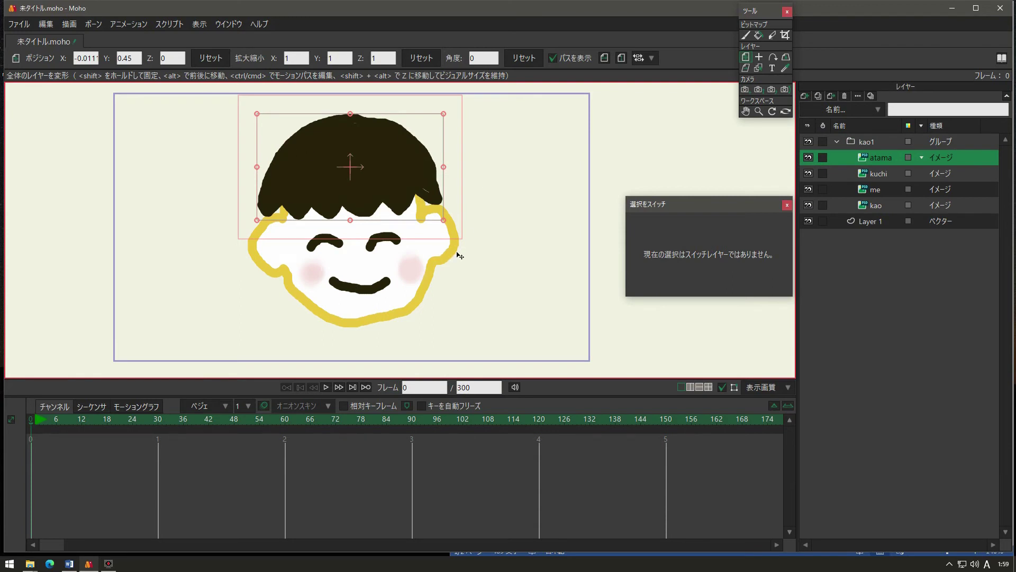
- Examine the imported kuchi, me and kao layers one by one, ending on the kao1 group
left_click(879, 174)
left_click(881, 192)
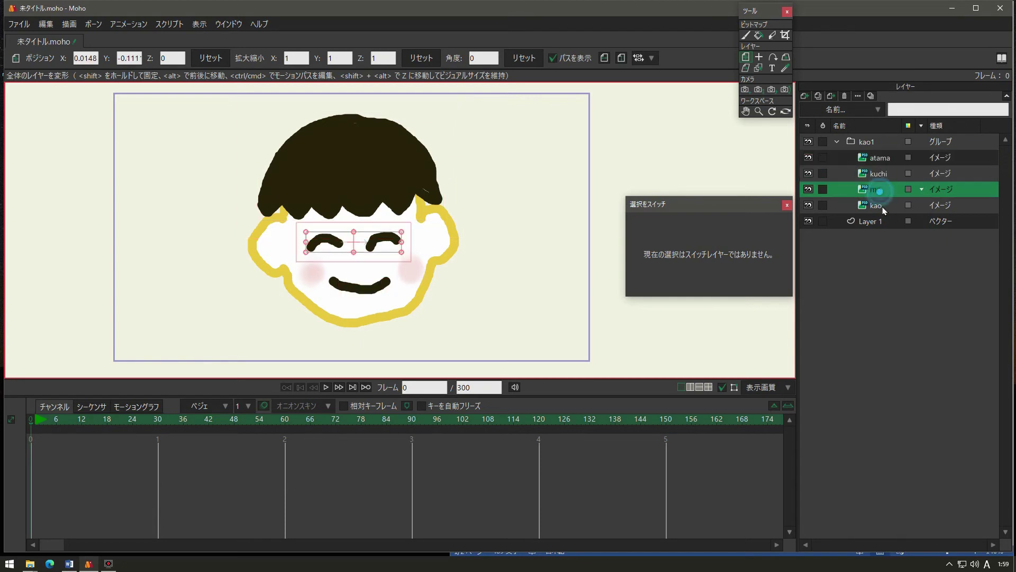
left_click(881, 206)
left_click(858, 146)
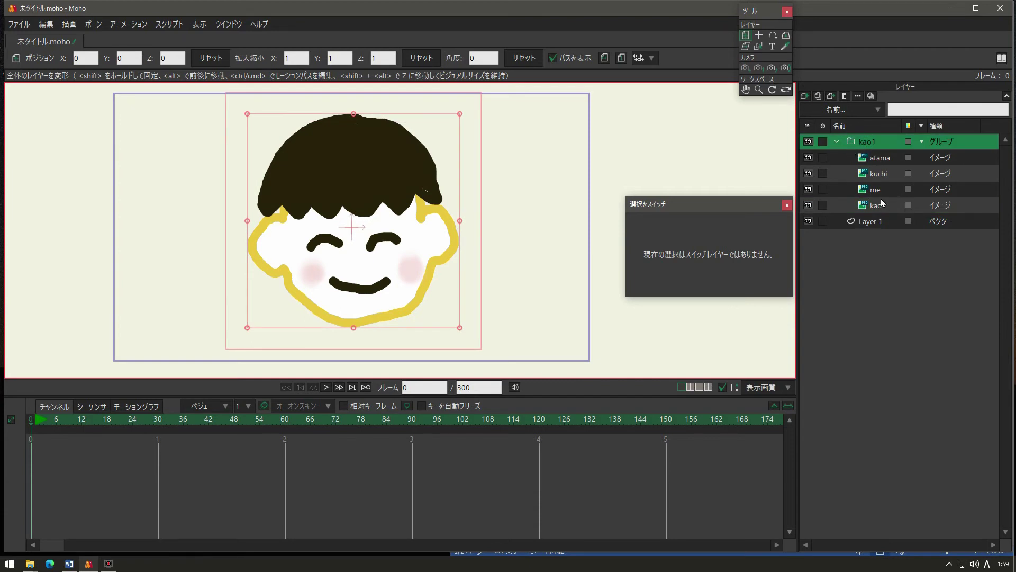
- Collapse the kao1 group and delete the empty vector layer Layer 1
left_click(837, 142)
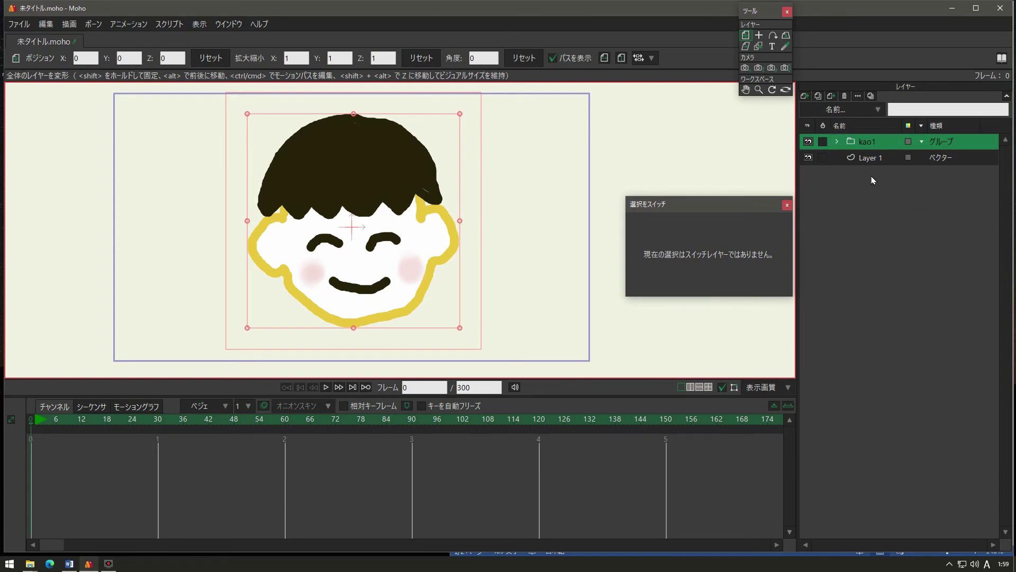
left_click(870, 159)
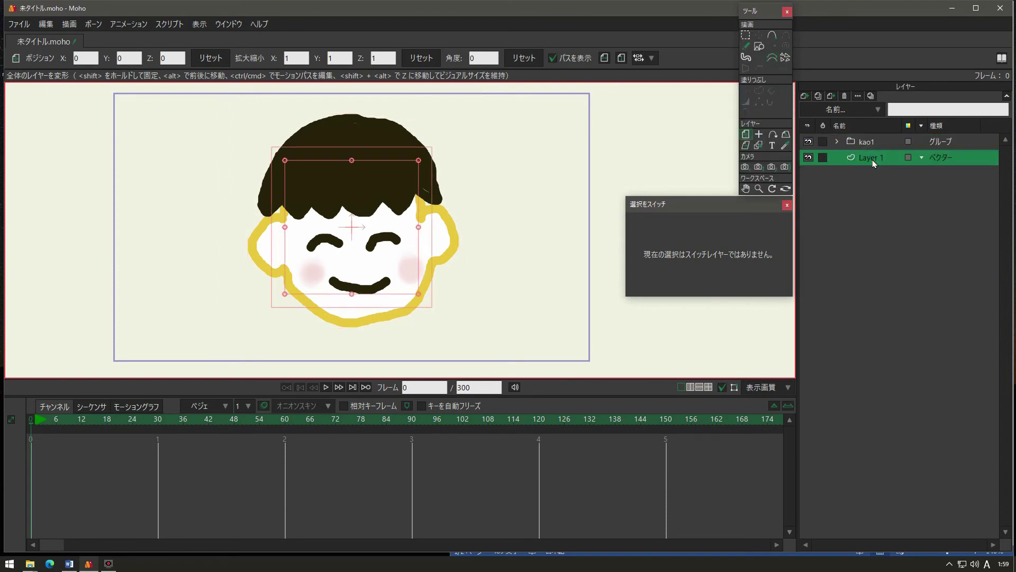
left_click(845, 98)
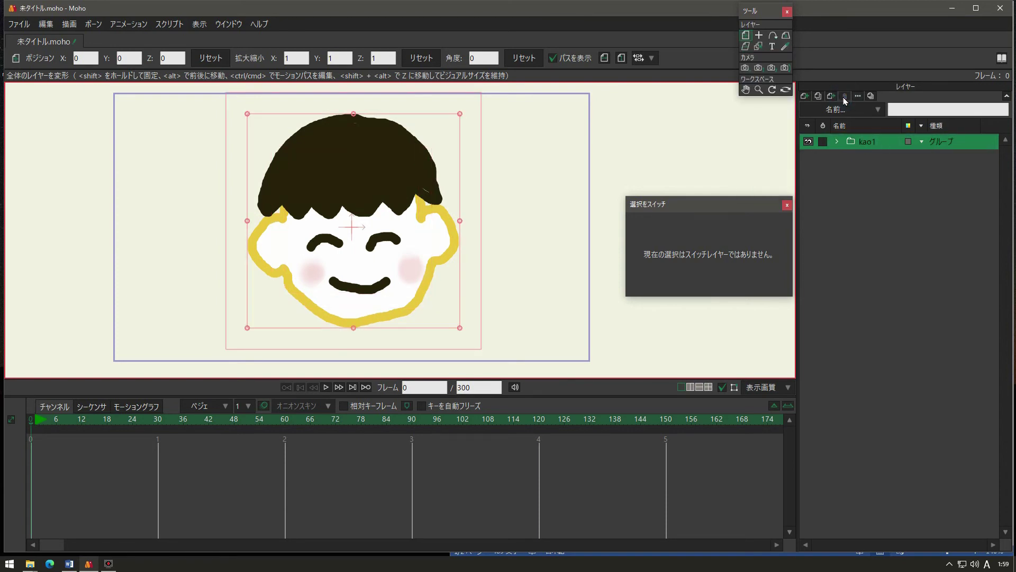
- Start another image layer and try to load the かお１ PSD file as its source
left_click(805, 97)
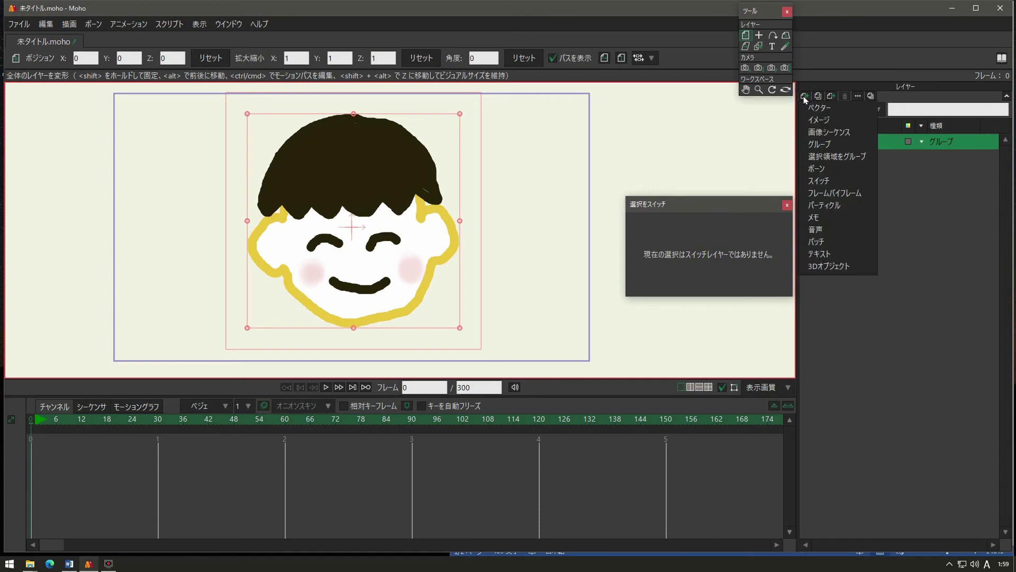
left_click(815, 121)
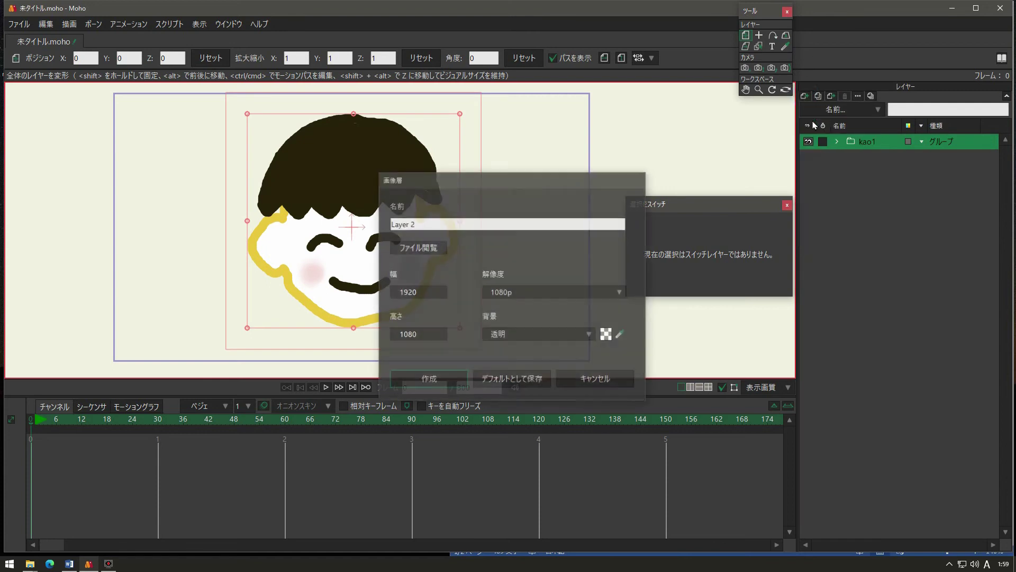
left_click(423, 249)
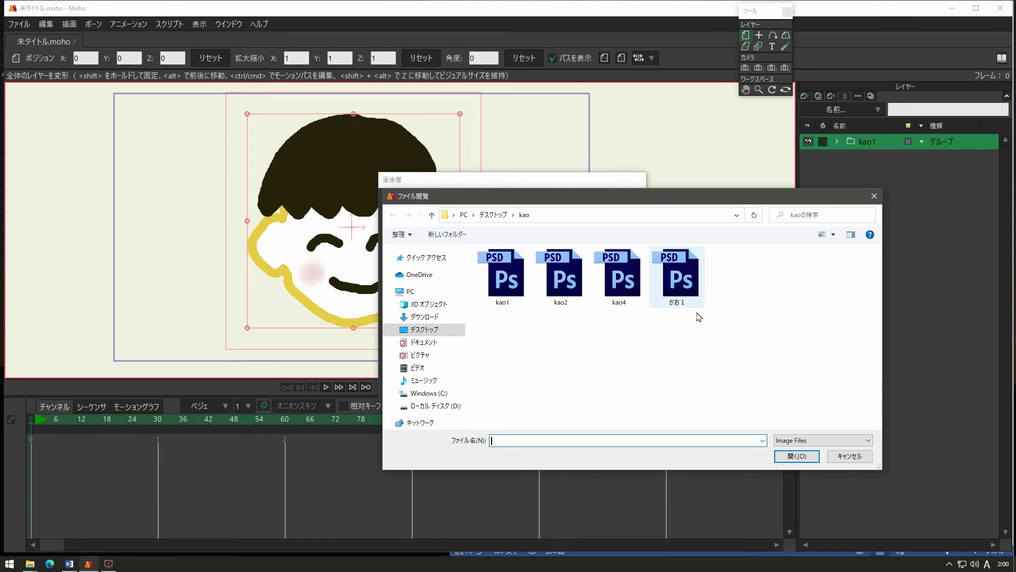
left_click(678, 276)
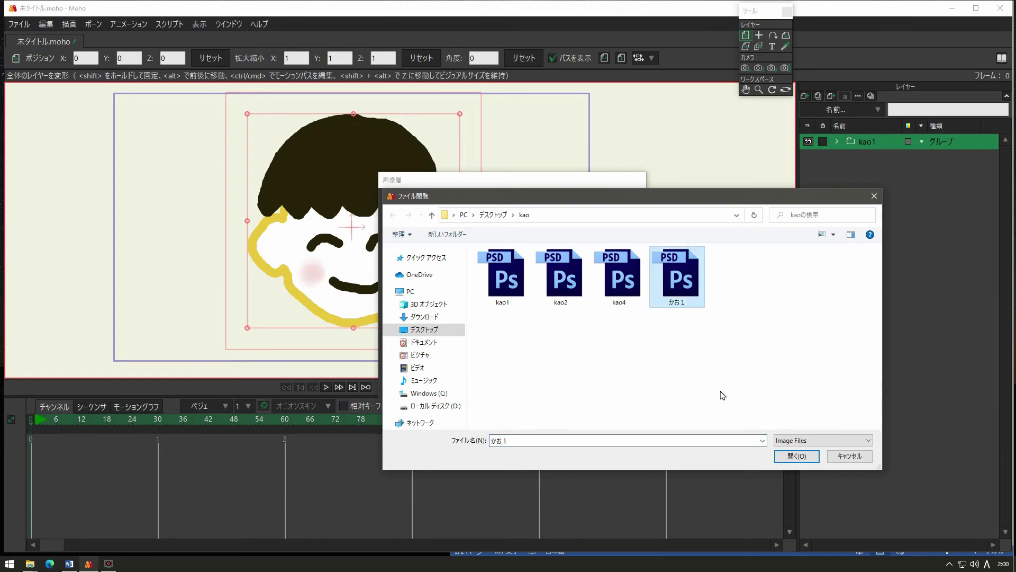
left_click(789, 456)
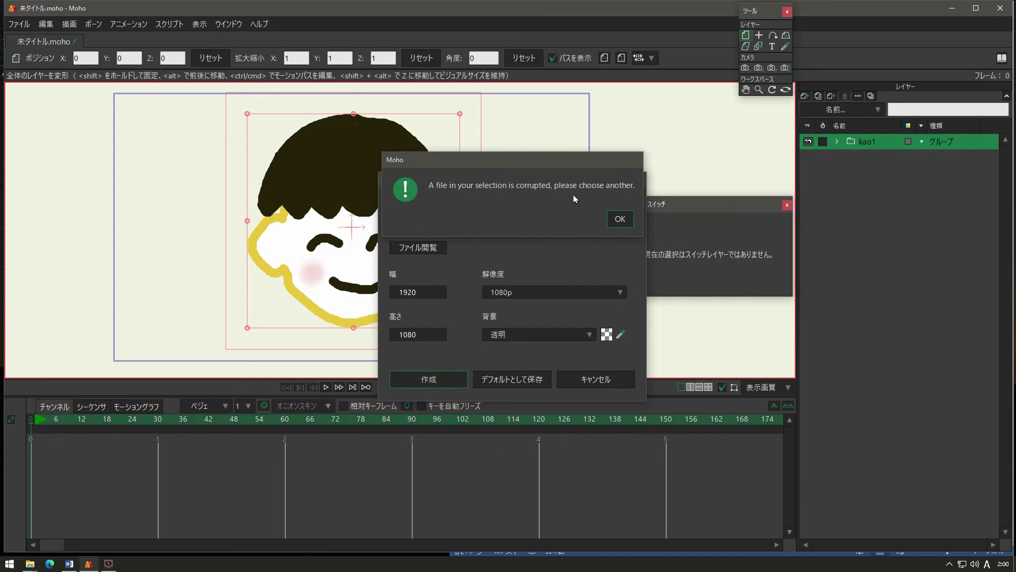
left_click(621, 220)
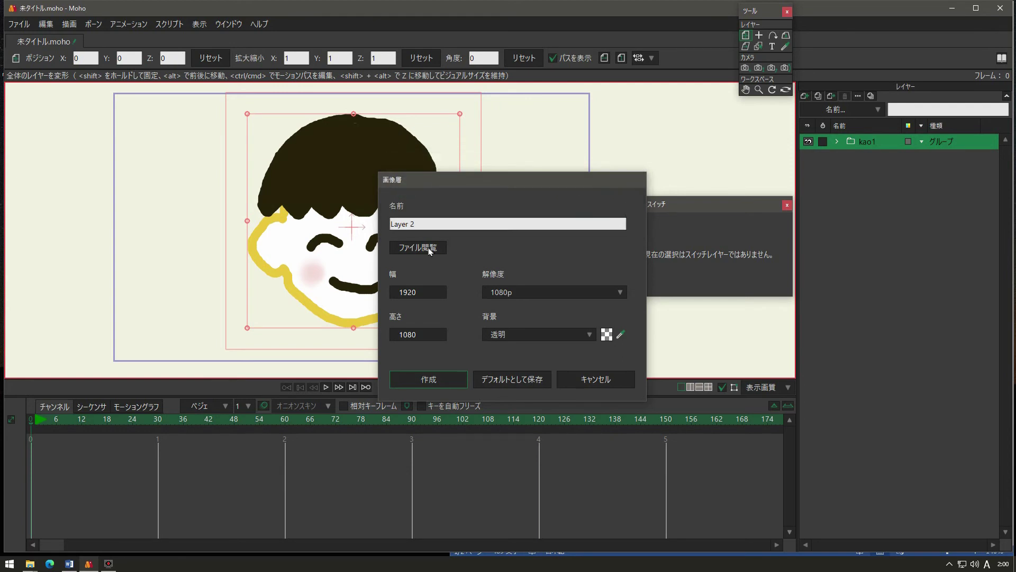
- Load the kao2 PSD file as the image layer's source instead and import its layers individually (個別に)
left_click(428, 249)
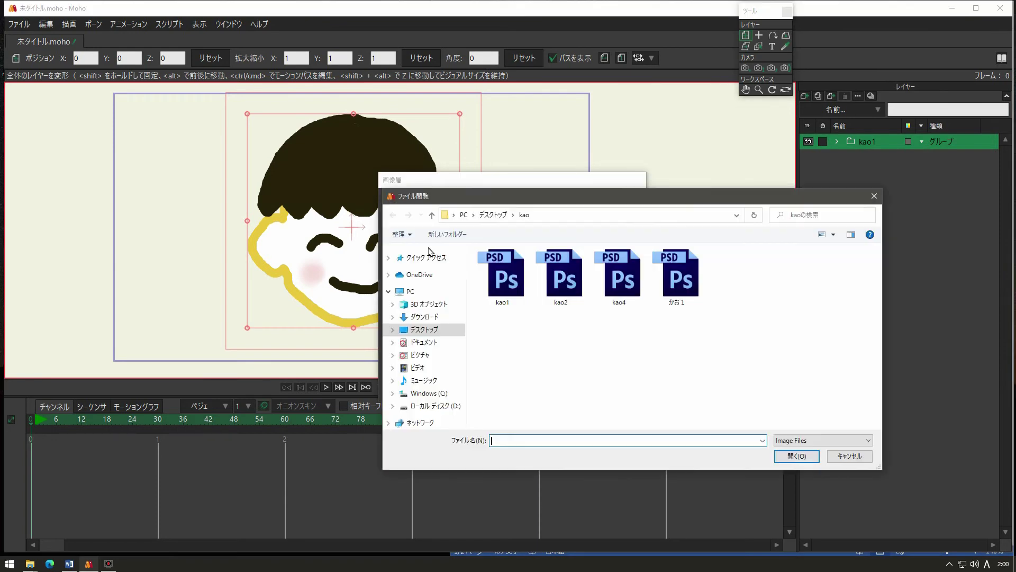
left_click(554, 276)
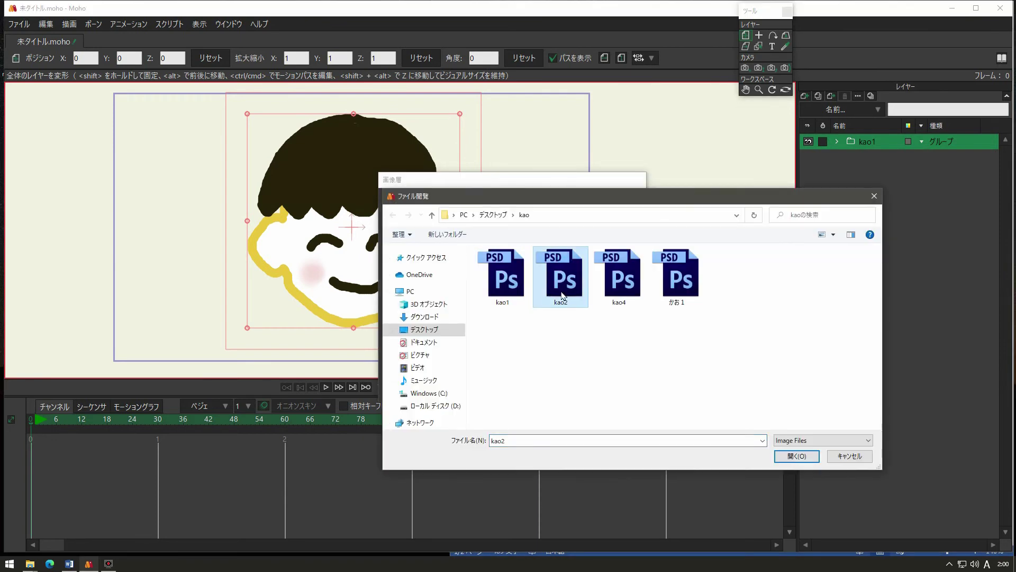
left_click(797, 456)
left_click(431, 387)
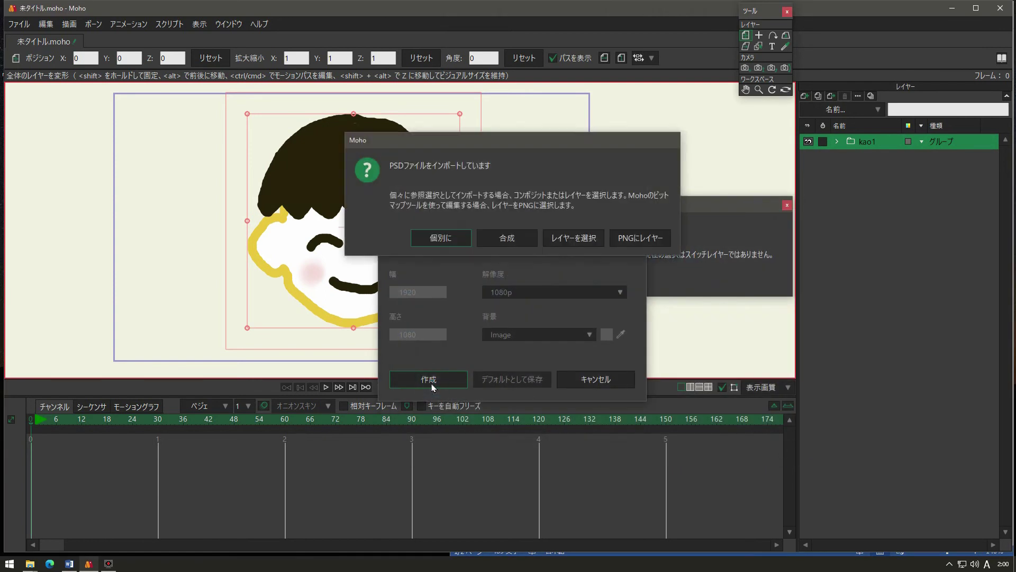
left_click(440, 239)
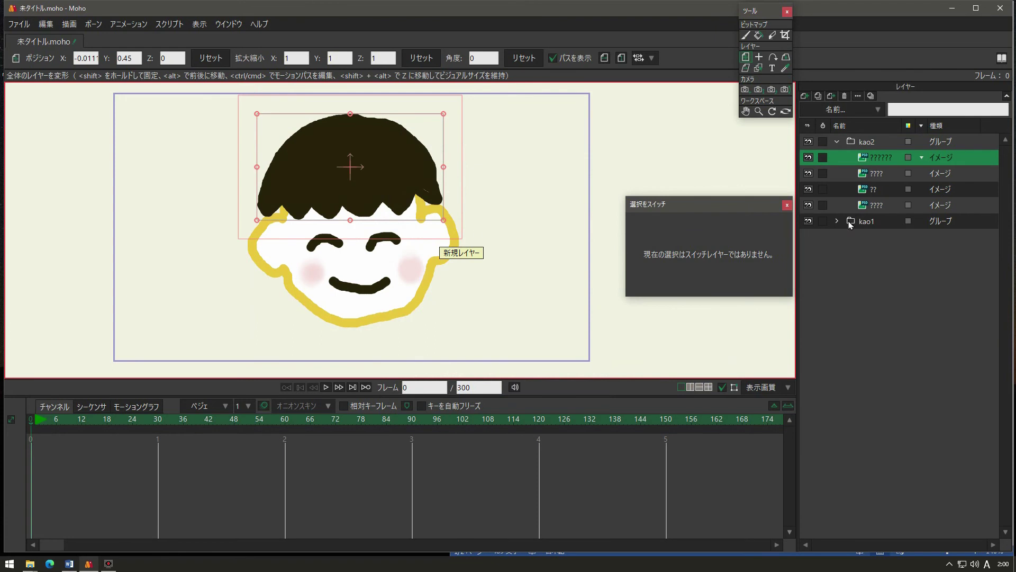
- Examine the four image layers inside the kao2 group one by one, and collapse the group
left_click(878, 175)
left_click(879, 190)
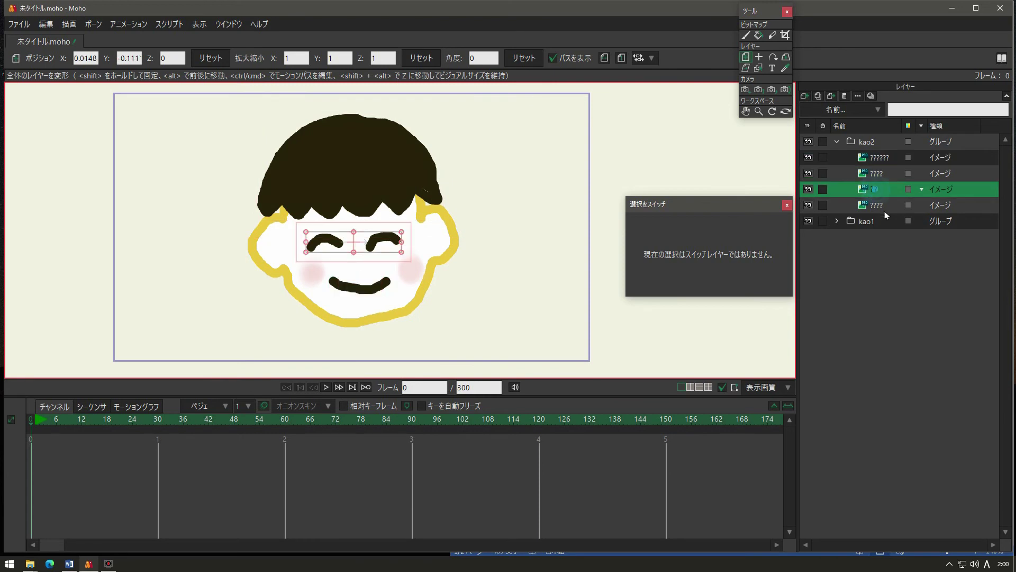
left_click(879, 211)
left_click(879, 191)
left_click(877, 173)
left_click(877, 158)
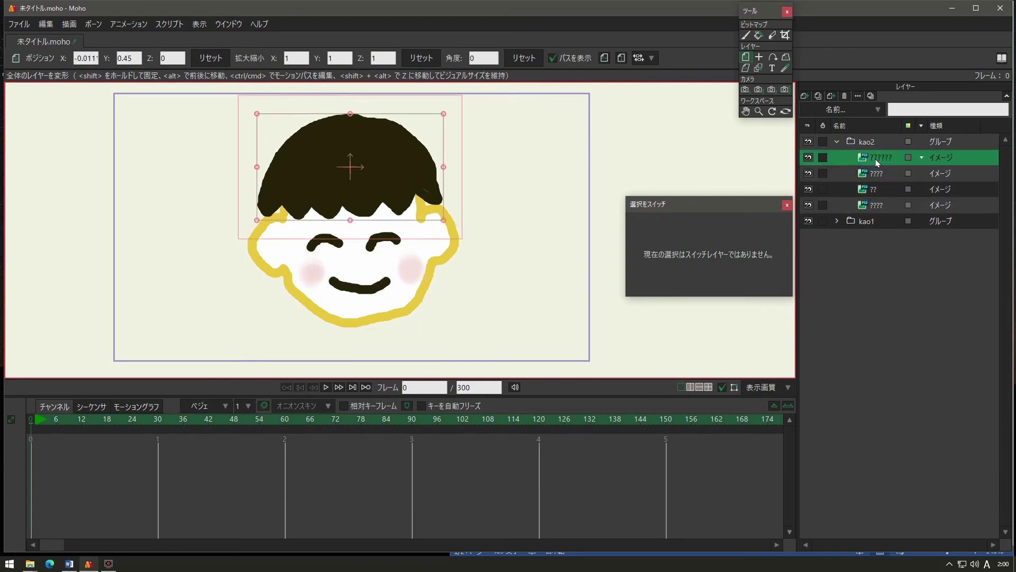
left_click(837, 141)
left_click(865, 142)
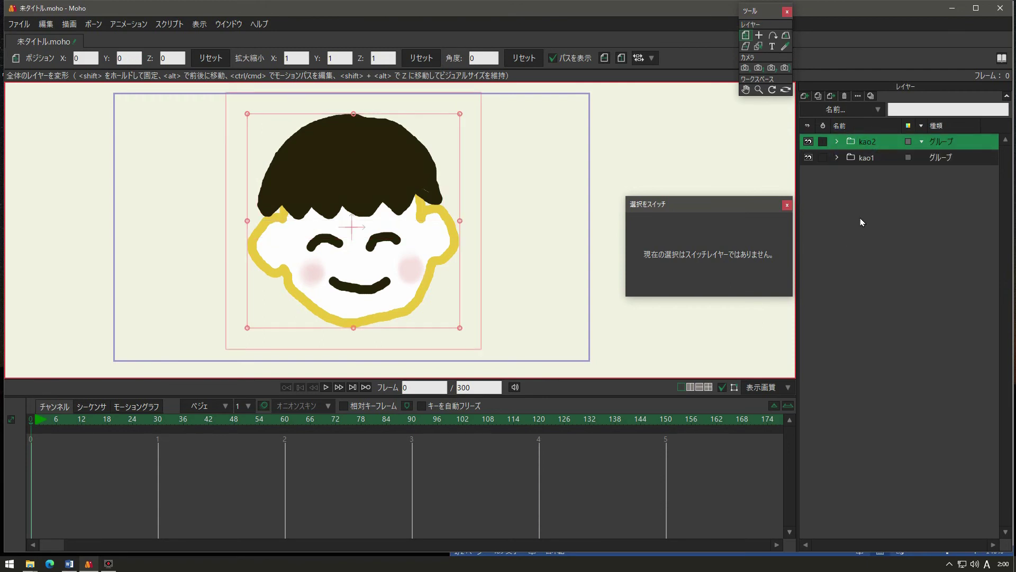
- Start a third image layer and try to load the kao4 PSD file as its source
left_click(805, 96)
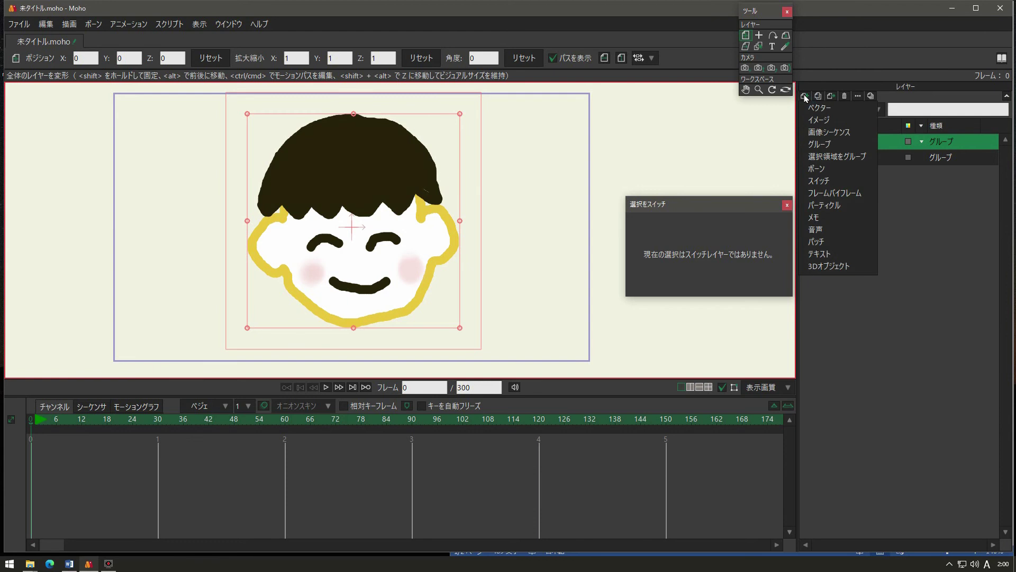
left_click(813, 120)
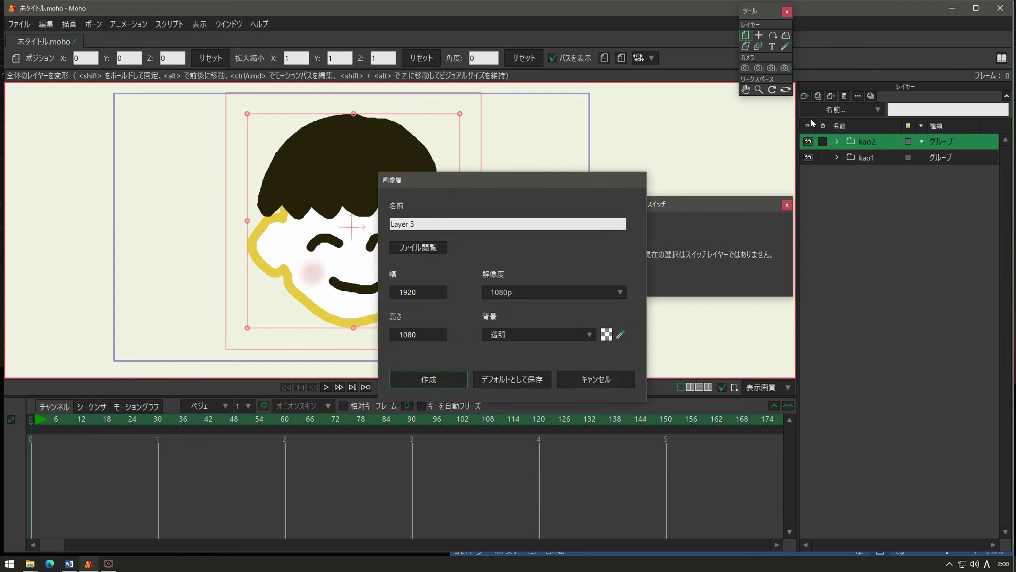
left_click(420, 246)
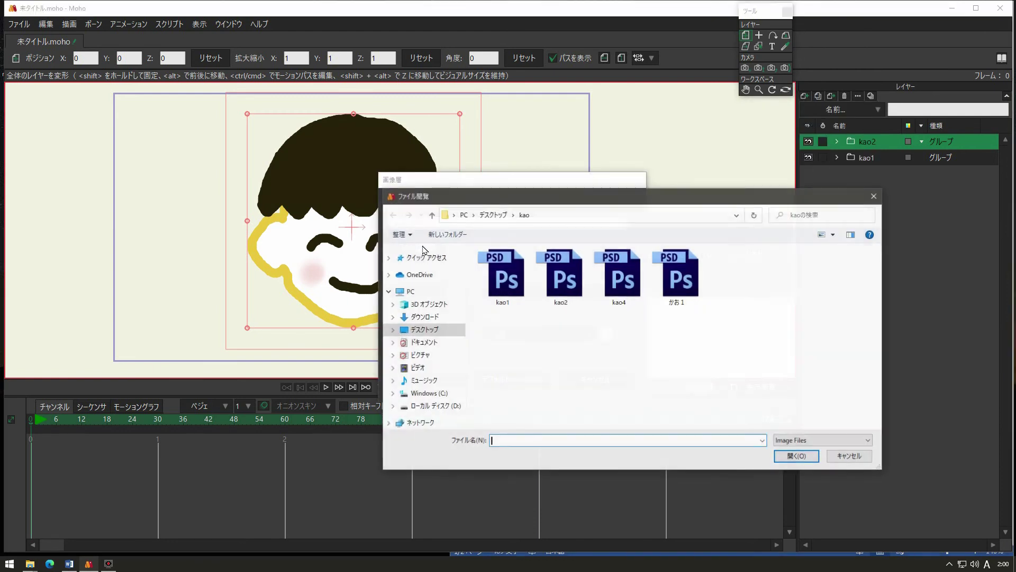
left_click(599, 269)
left_click(780, 458)
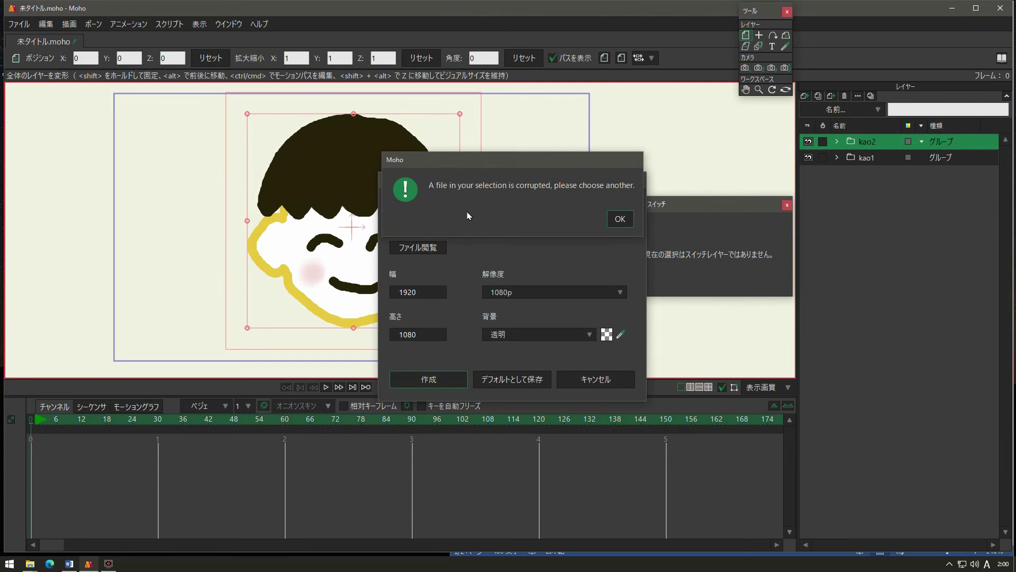
left_click(619, 219)
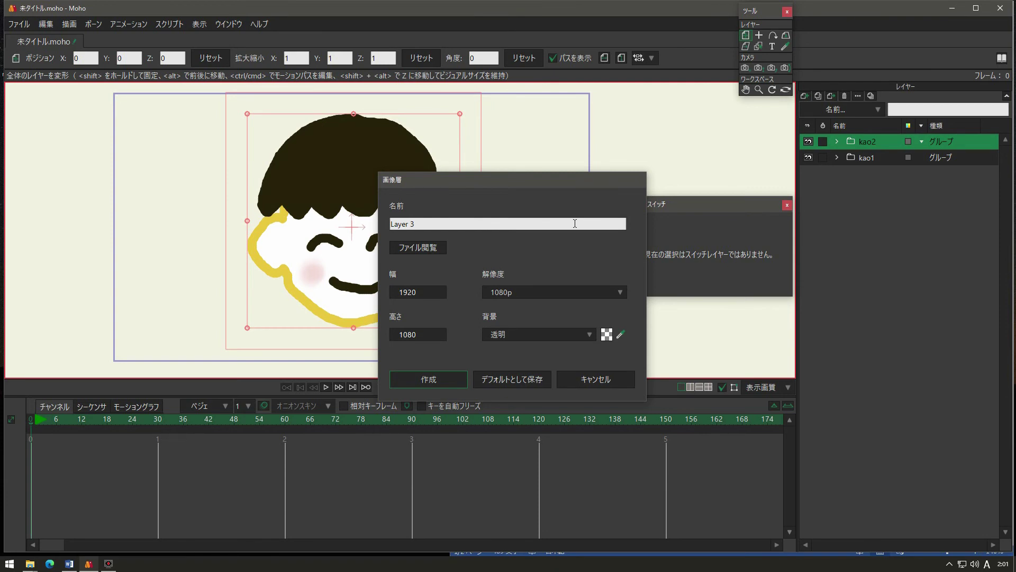
- Try to load the kao1 PSD file from the desktop's かお folder as the third image layer's source
left_click(430, 249)
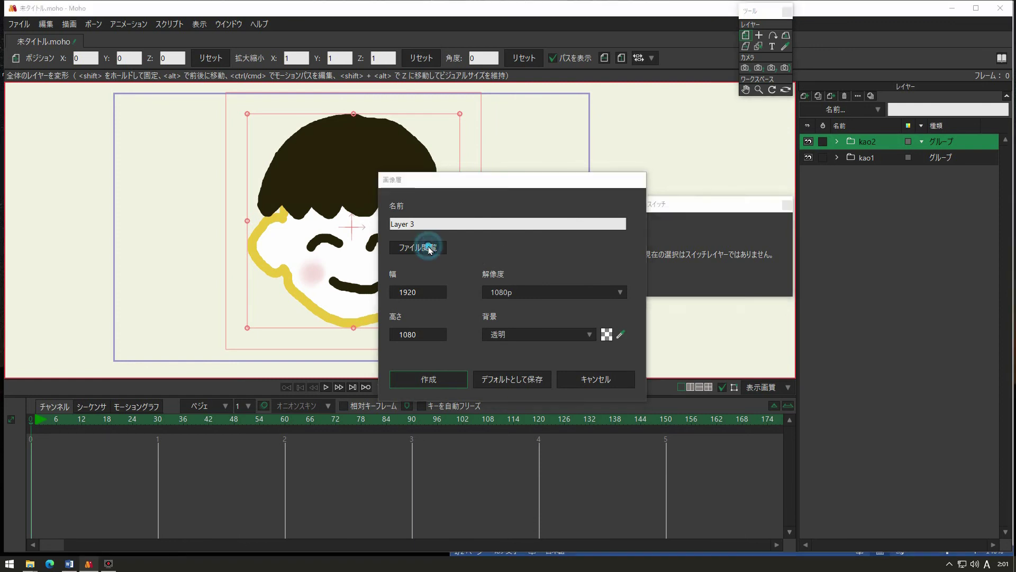
left_click(493, 215)
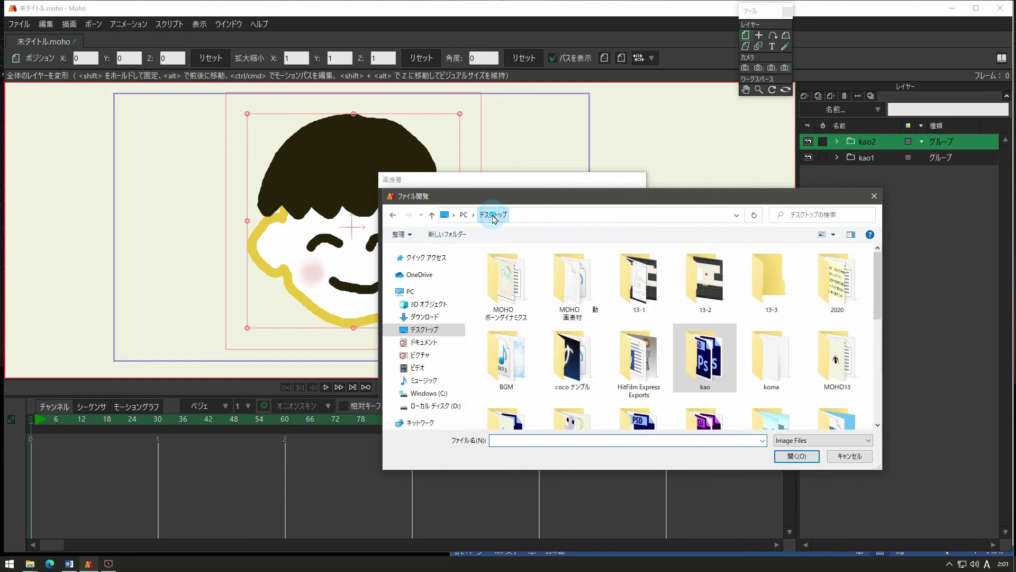
scroll(787, 286, "down", 1)
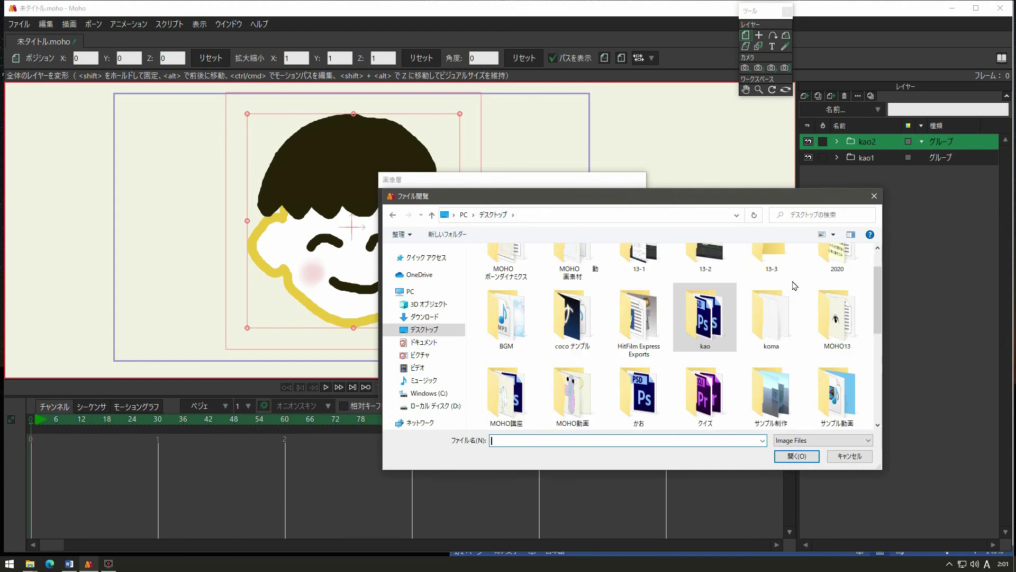
double_click(641, 396)
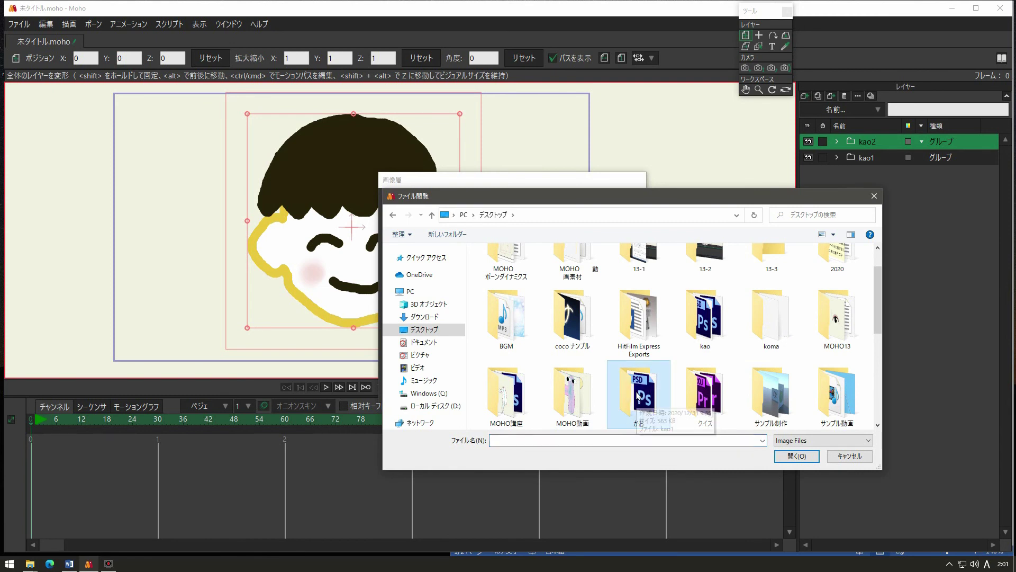
double_click(639, 395)
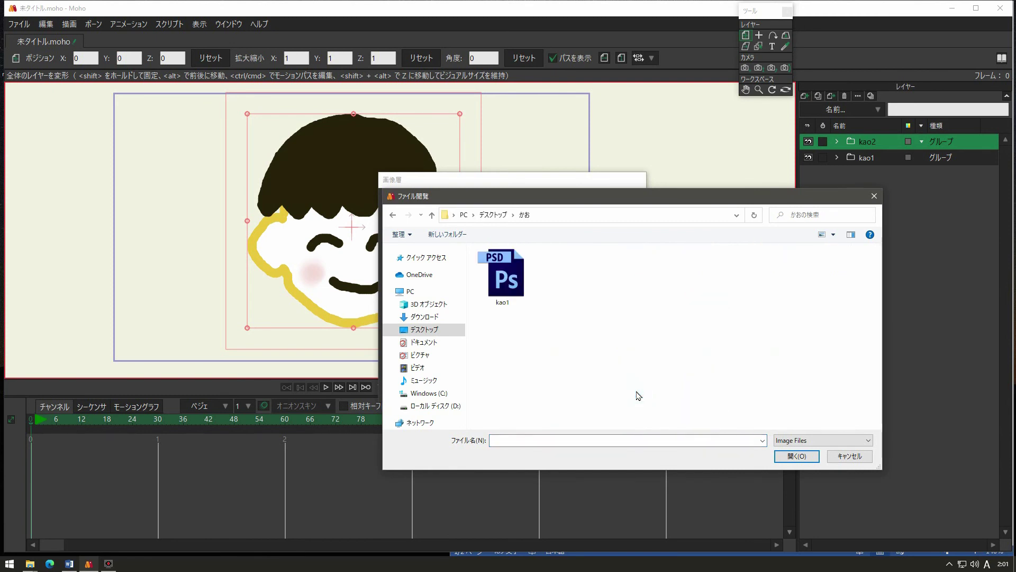
left_click(502, 273)
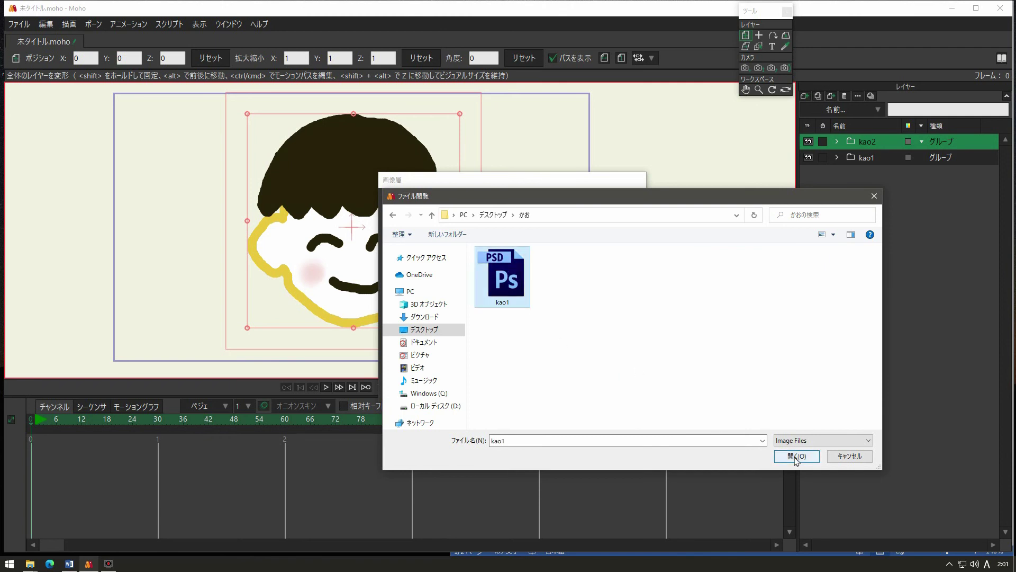
left_click(797, 457)
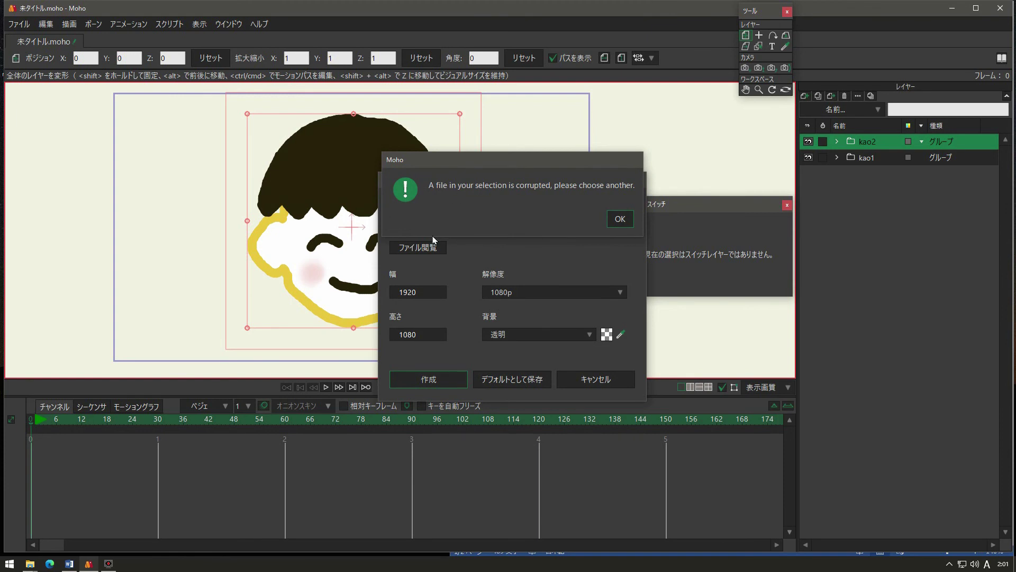
left_click(619, 219)
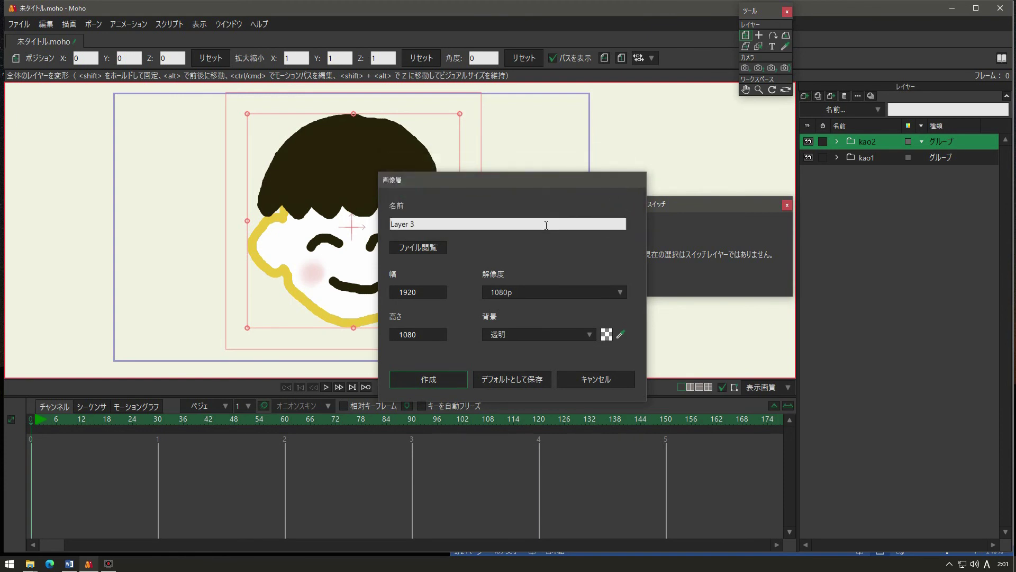